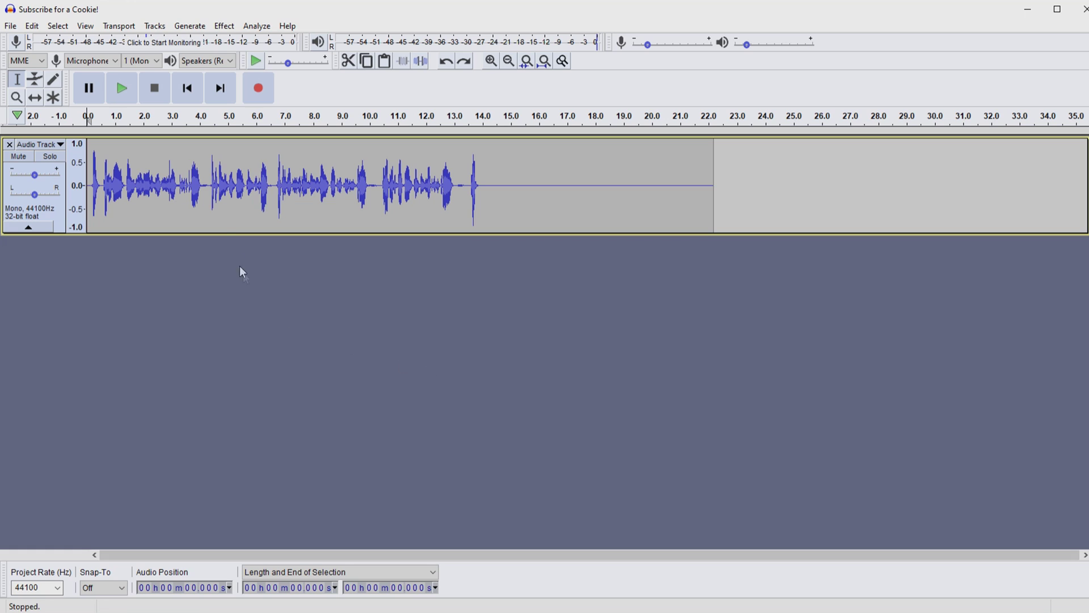
- Select the entire recording with Ctrl+A and play it back to hear the silent tail
key(ctrl+a)
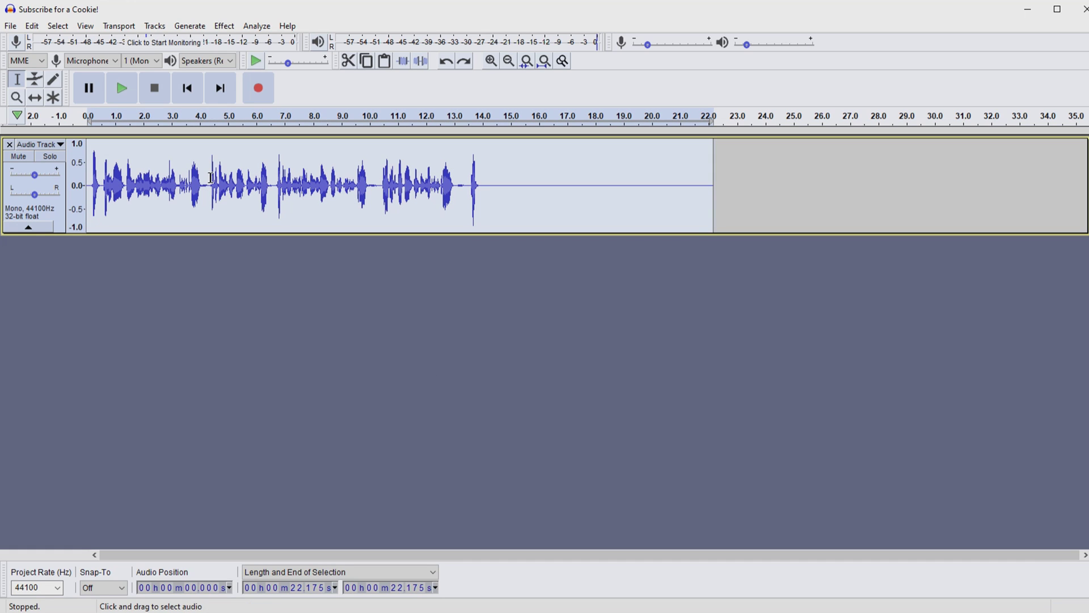
click(122, 89)
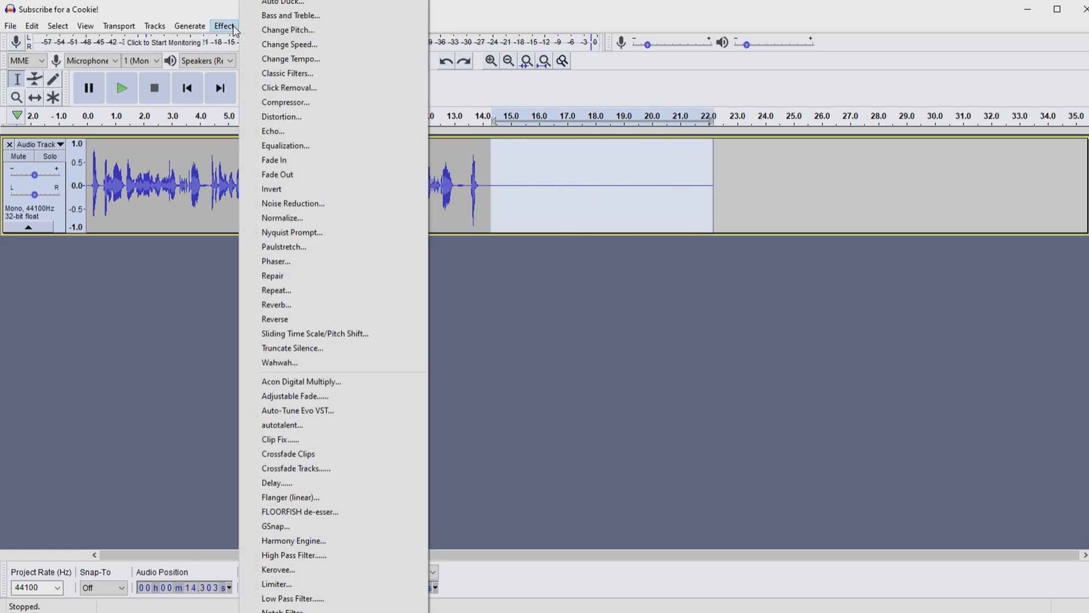
- Capture the noise profile from the silent tail in Noise Reduction, then clear the tail selection
click(430, 248)
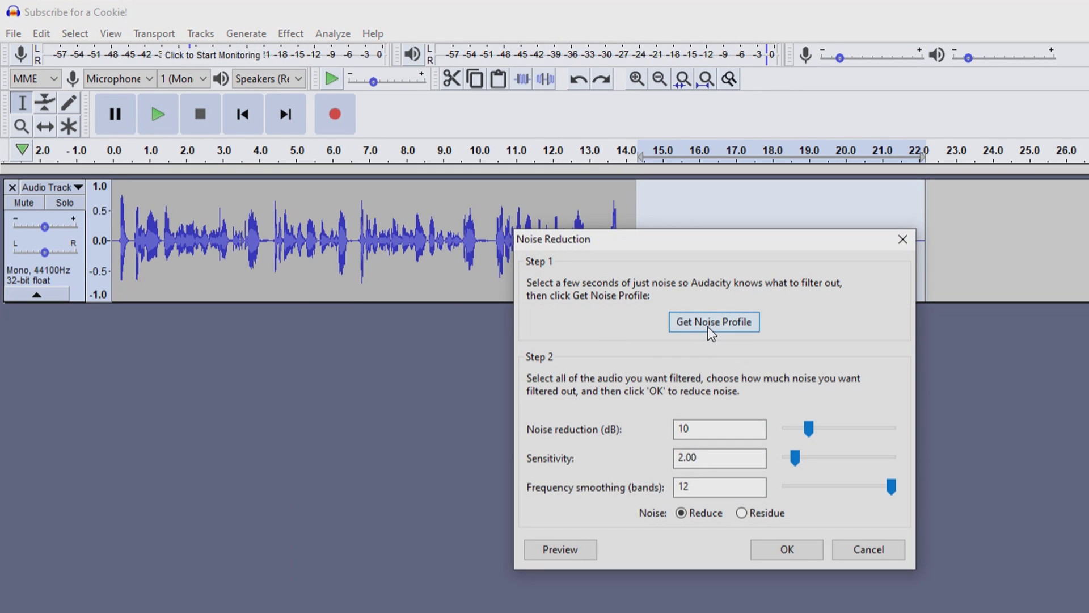
click(713, 321)
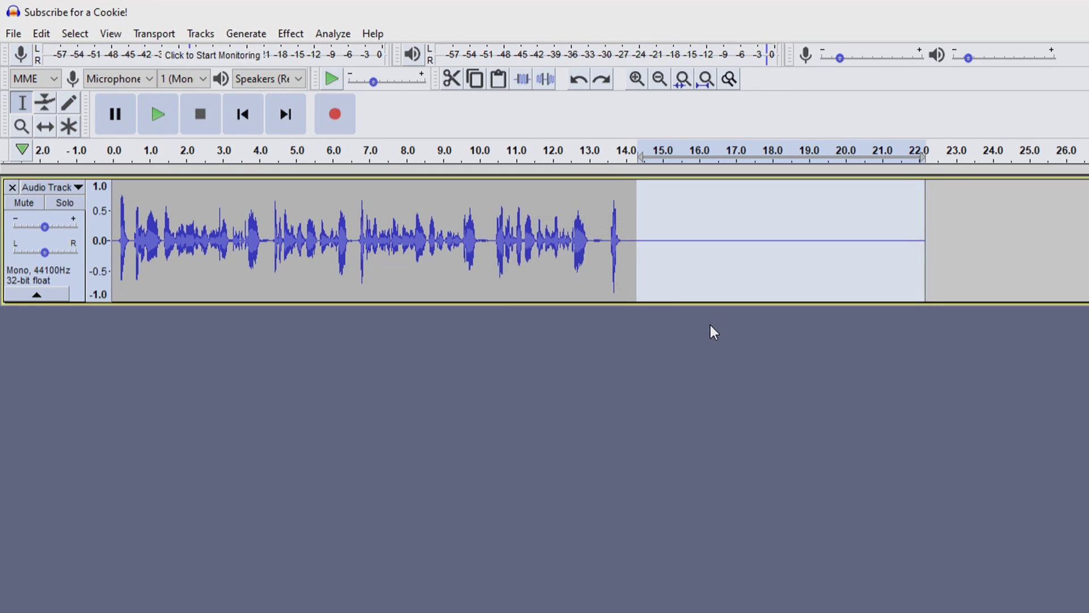
click(566, 250)
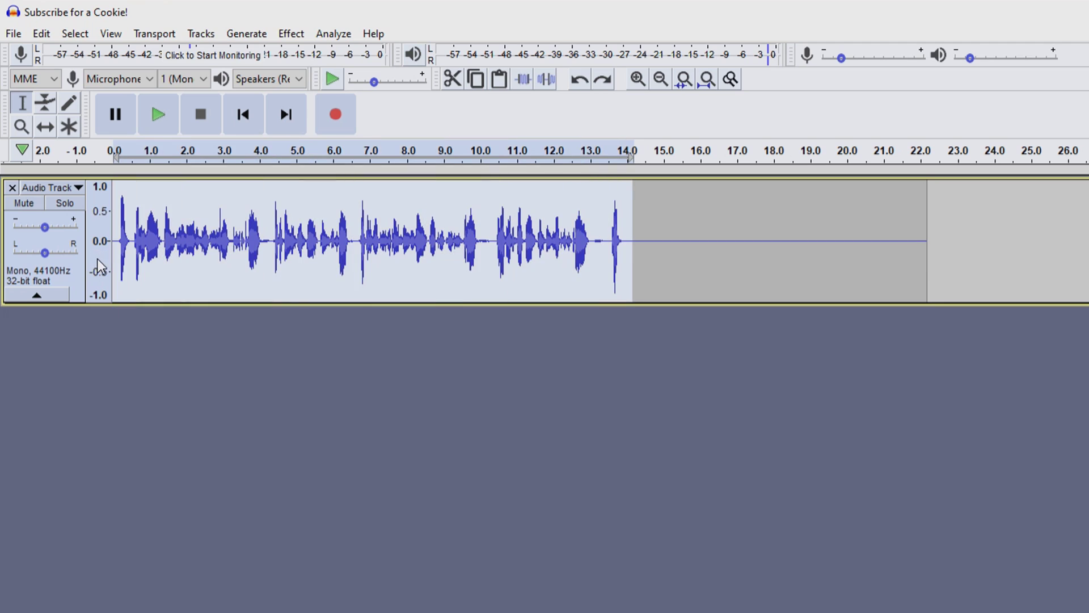
- Apply Noise Reduction from the Effect menu to the spoken section
click(291, 34)
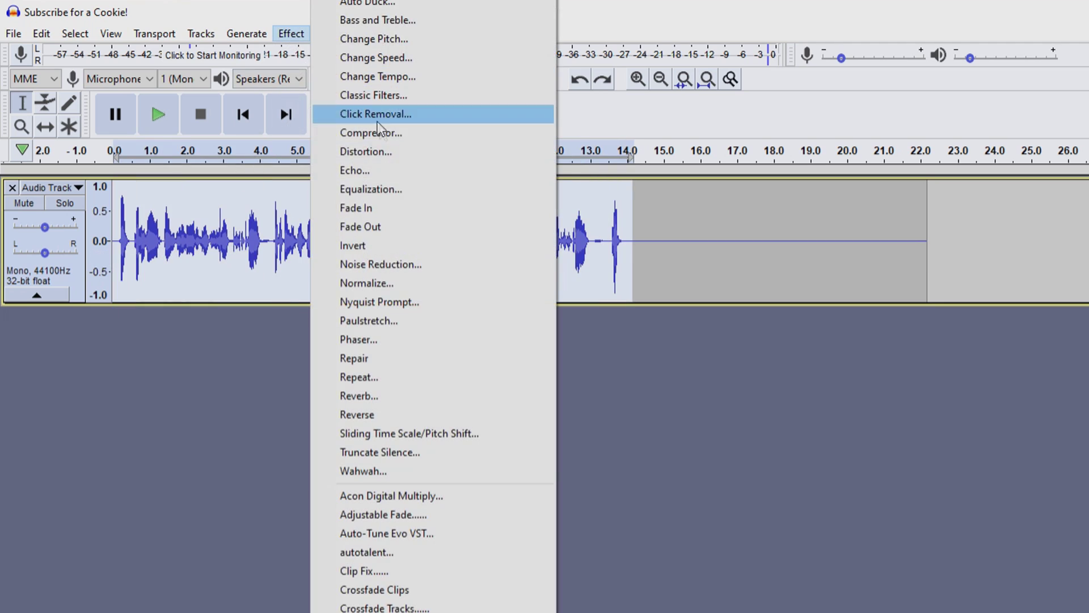
click(411, 262)
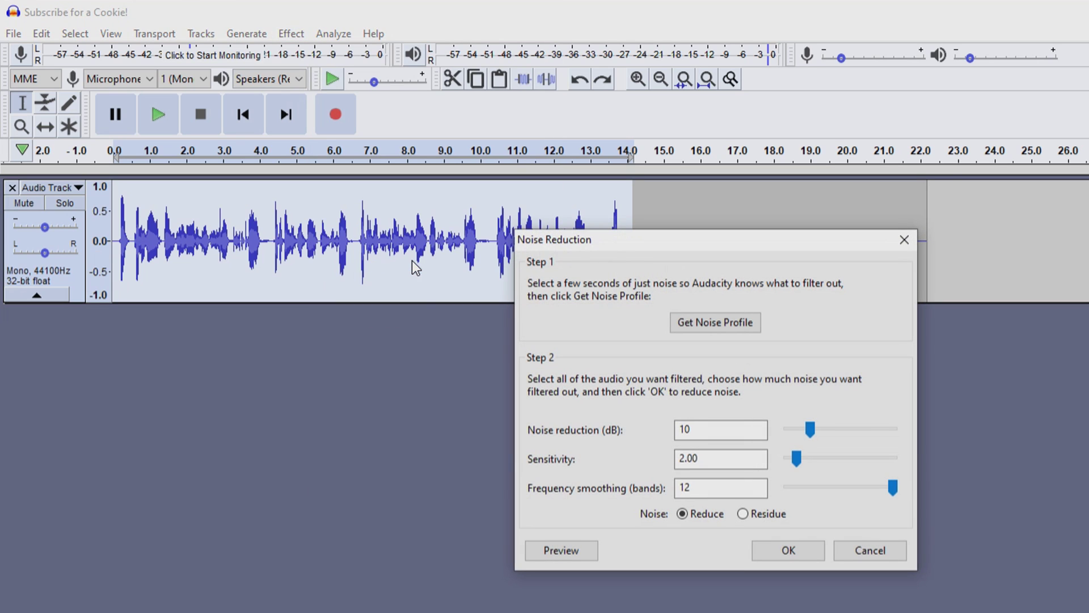
click(778, 556)
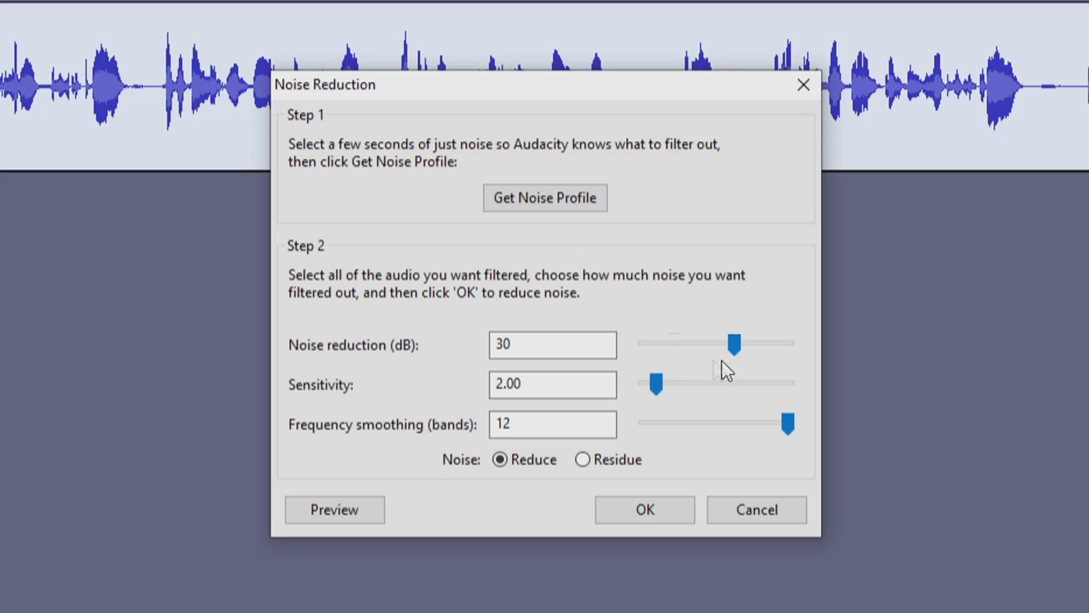
- Enter 10 dB noise reduction and sensitivity 2, then cancel without applying
double_click(589, 353)
text(1)
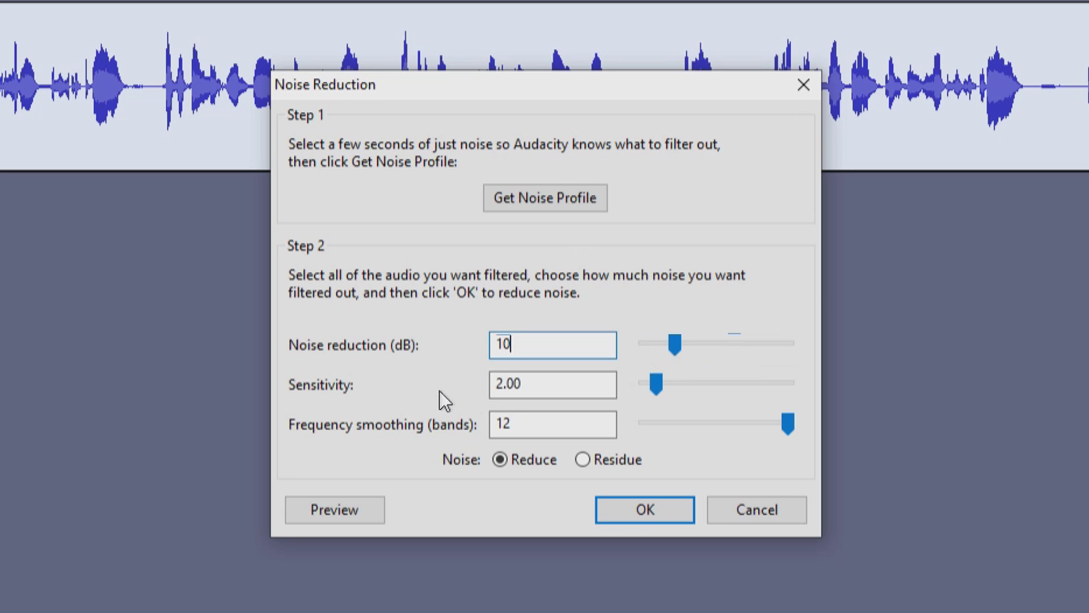
click(603, 391)
drag(656, 387, 686, 399)
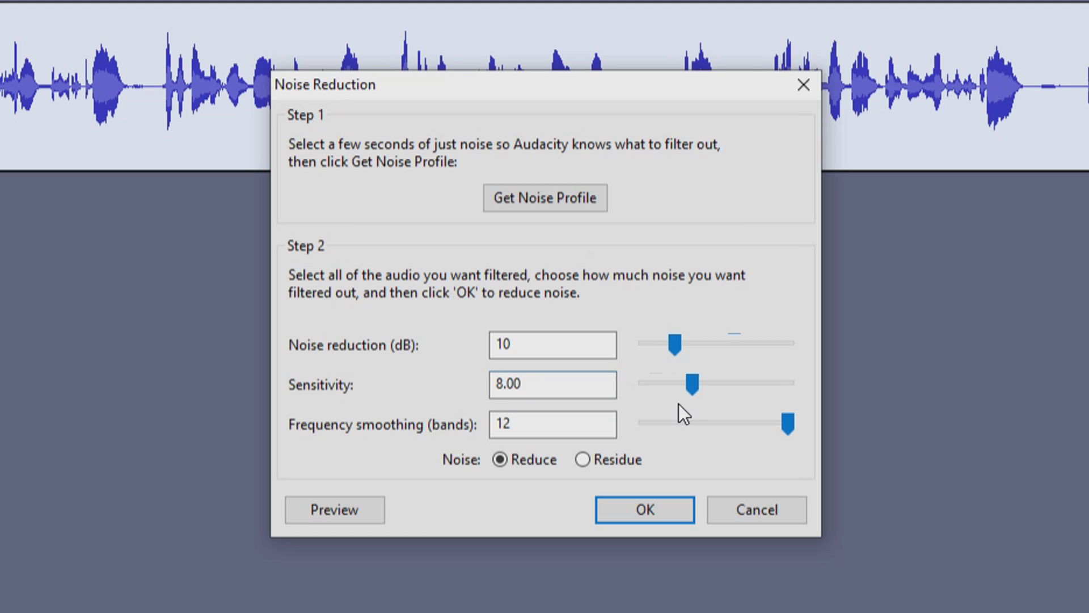
drag(592, 392, 387, 385)
text(2)
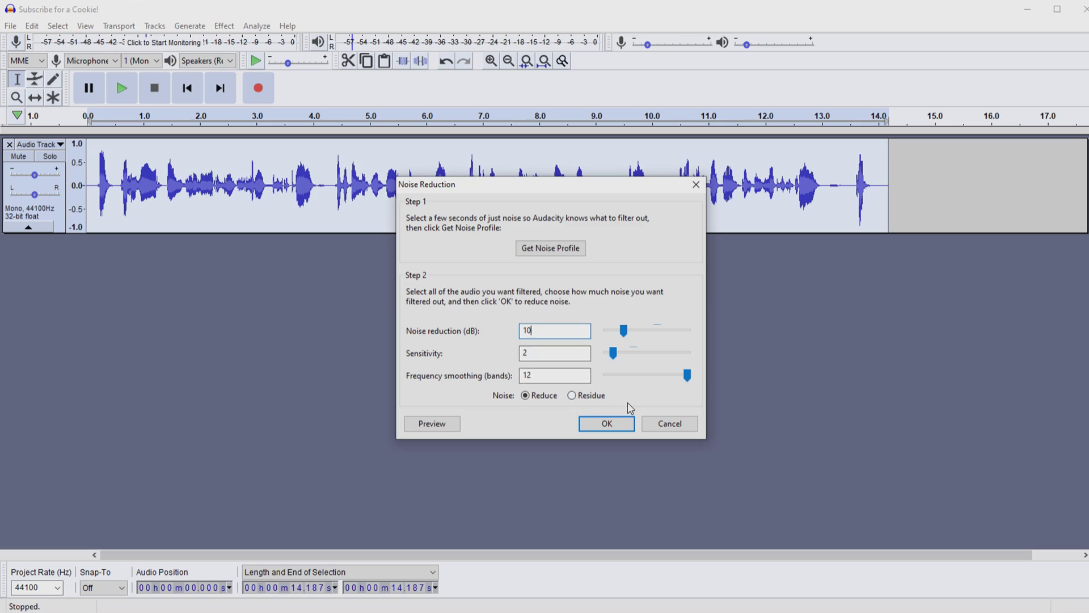
click(668, 424)
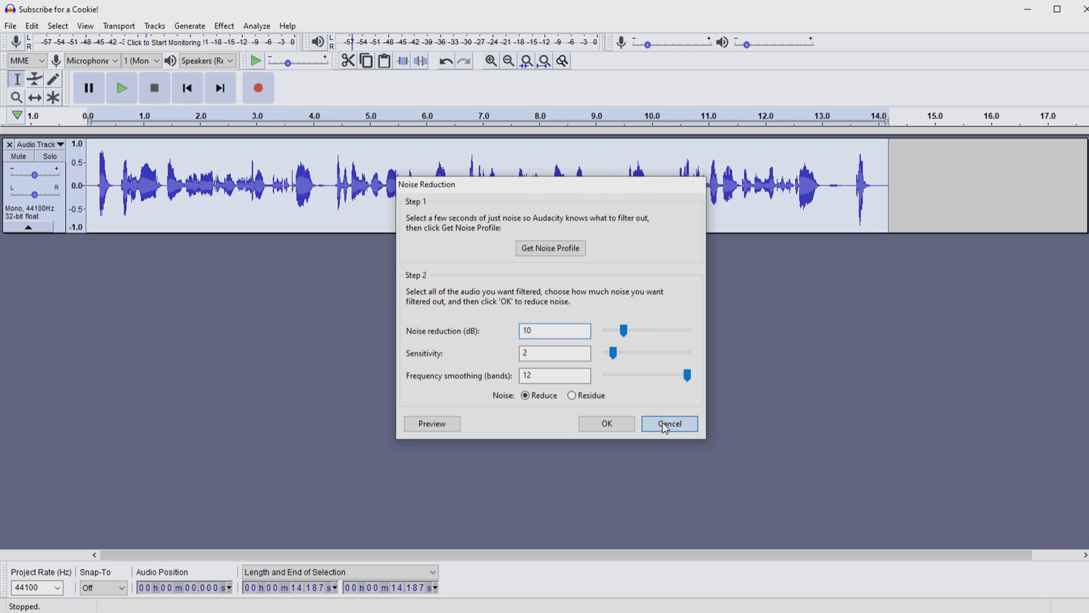
- Play the noise-reduced track from the transport toolbar
click(134, 90)
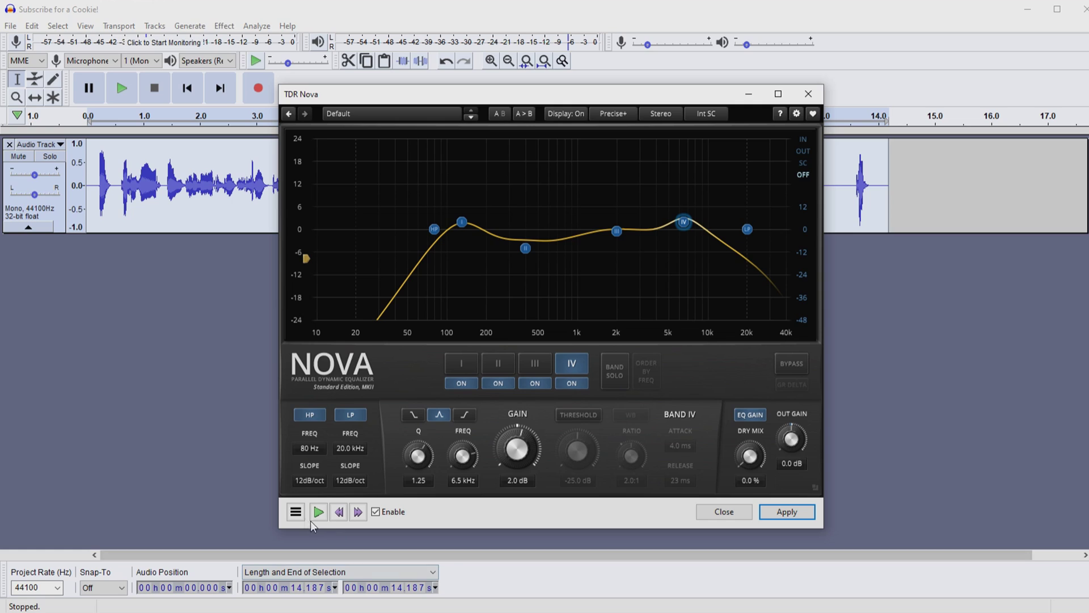
- Import the Crisp & Full preset from Documents > Plugin Presets and raise band I to 18 dB at 121 Hz
click(294, 512)
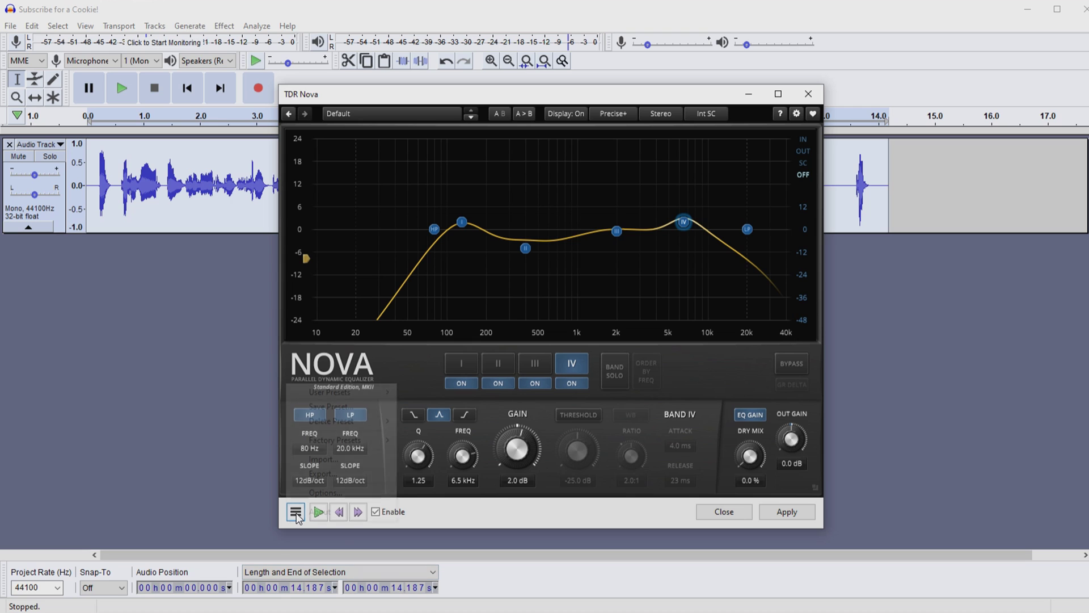
click(346, 460)
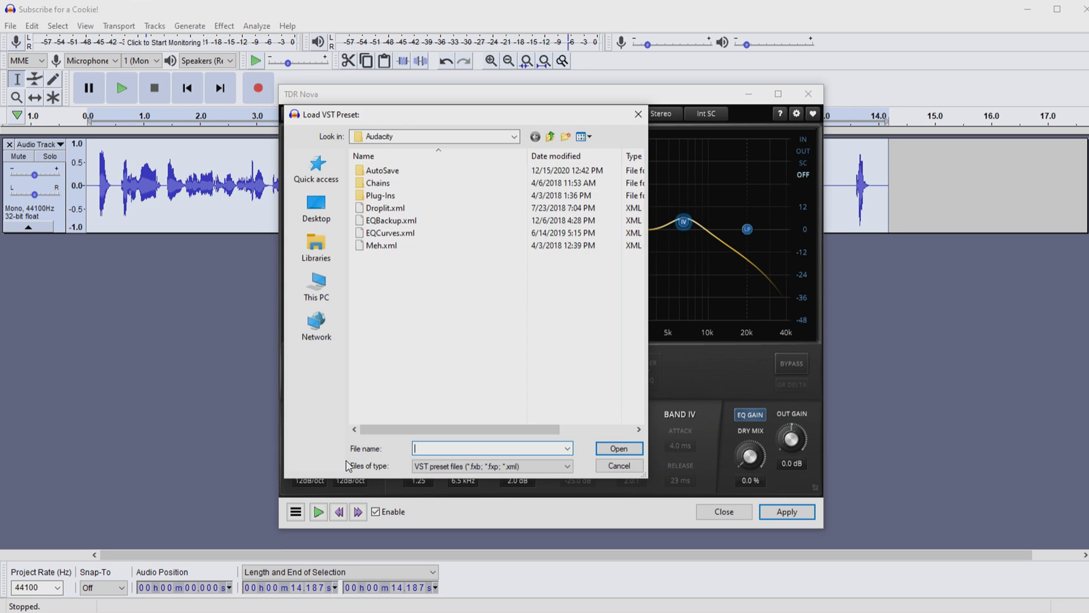
click(316, 247)
double_click(525, 171)
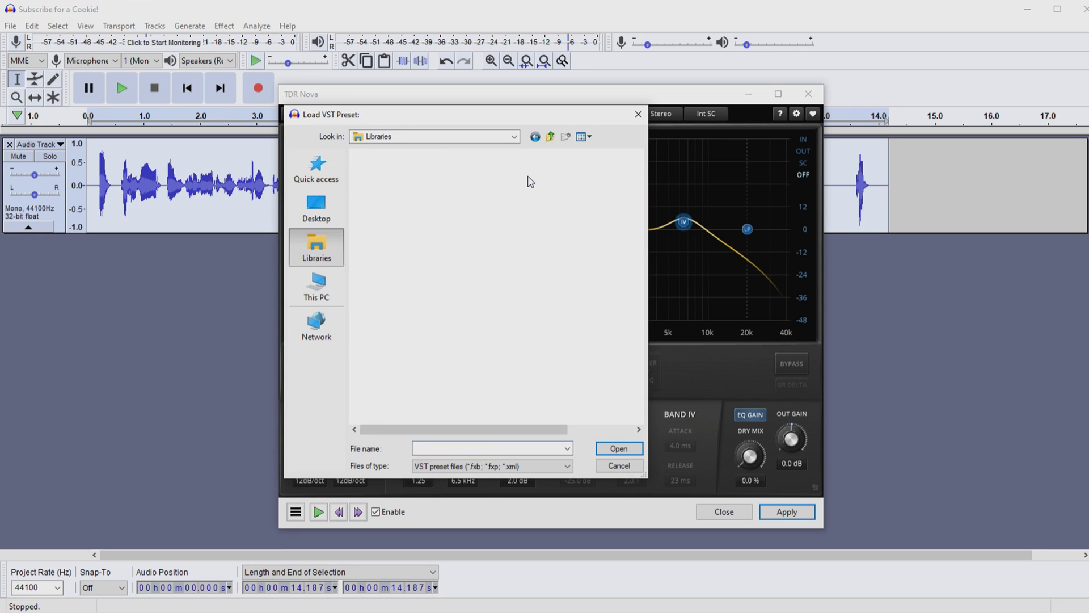
double_click(390, 197)
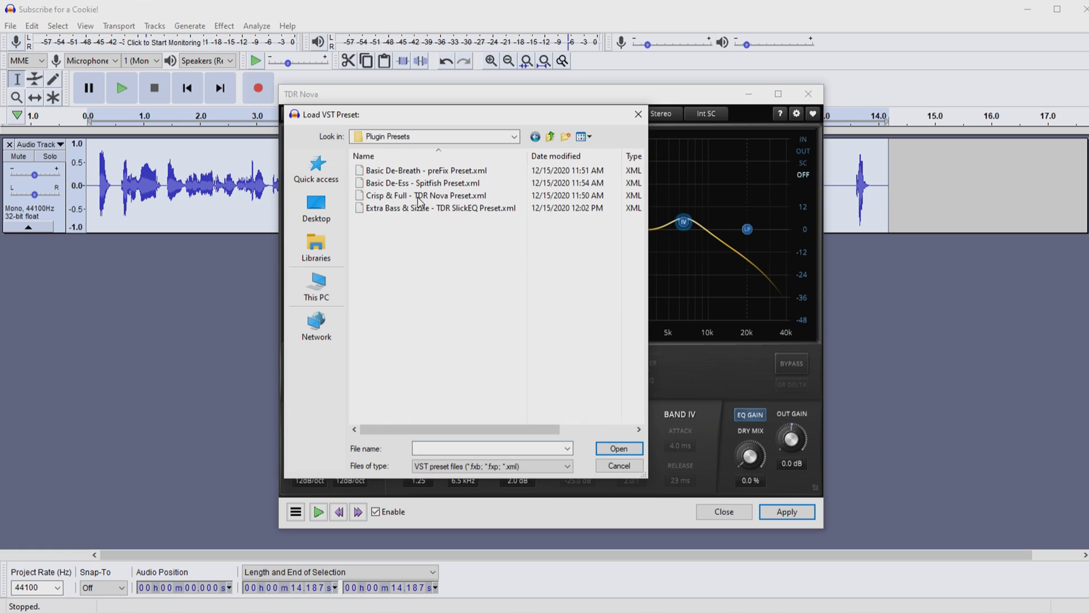
double_click(470, 196)
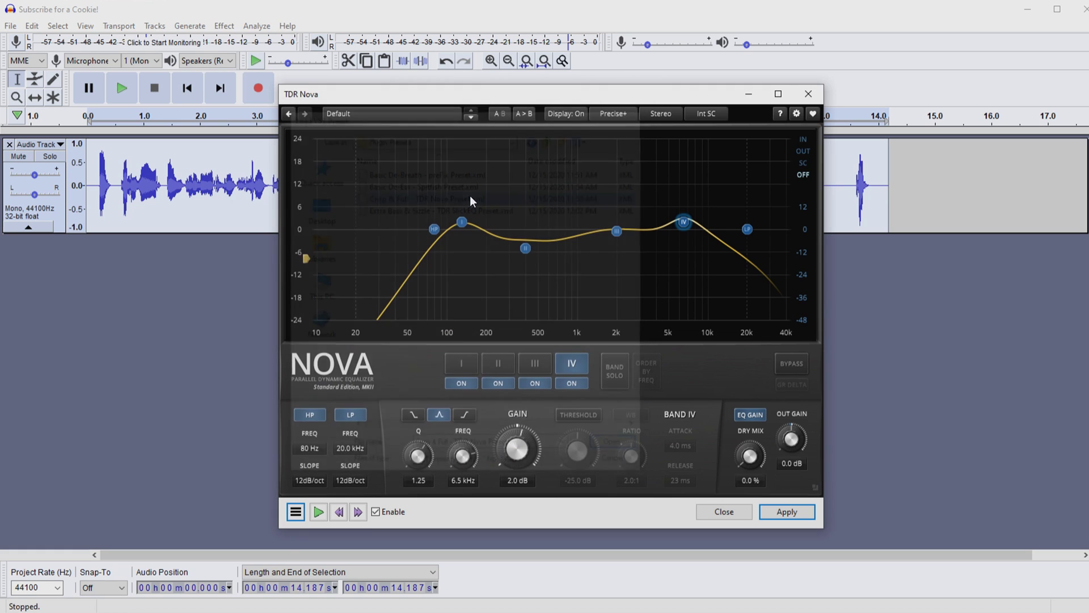
drag(458, 193, 460, 144)
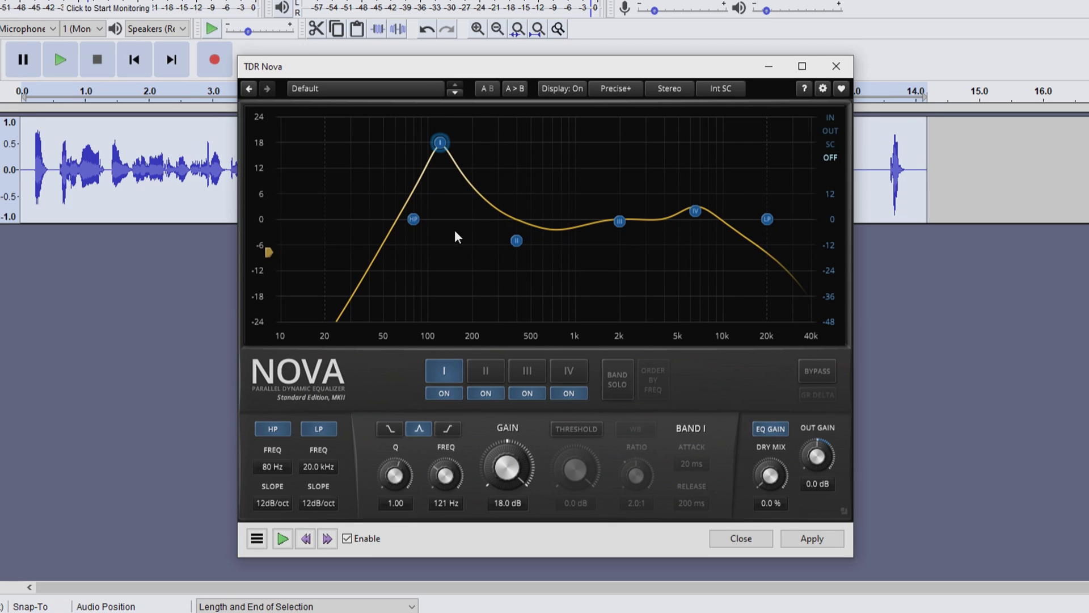
- Preview the Nova EQ while raising band III to 10.6 dB near 1403 Hz
click(282, 539)
drag(619, 220, 596, 174)
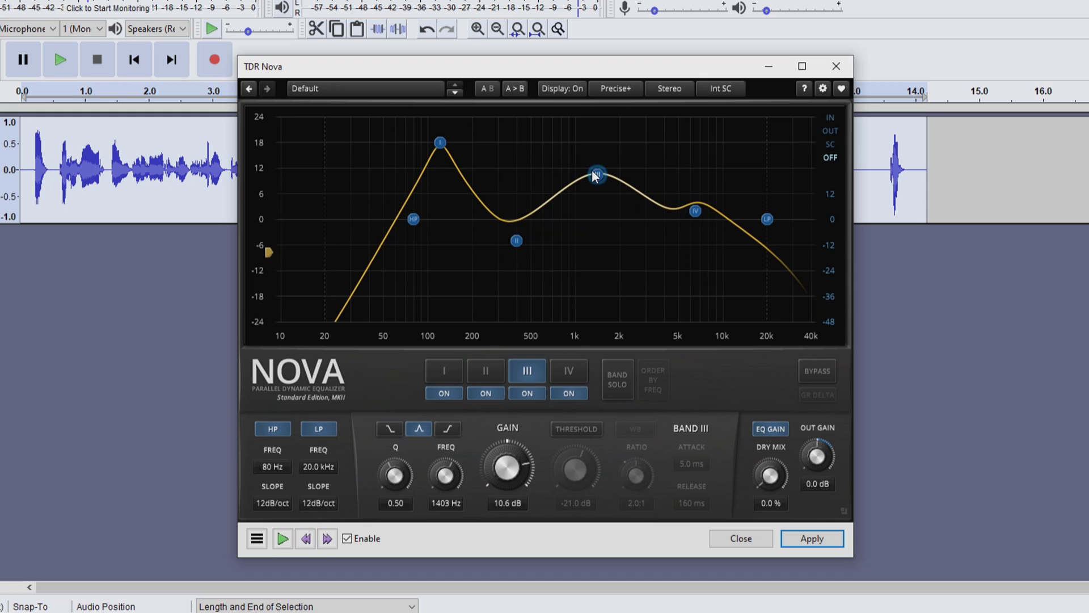
click(282, 539)
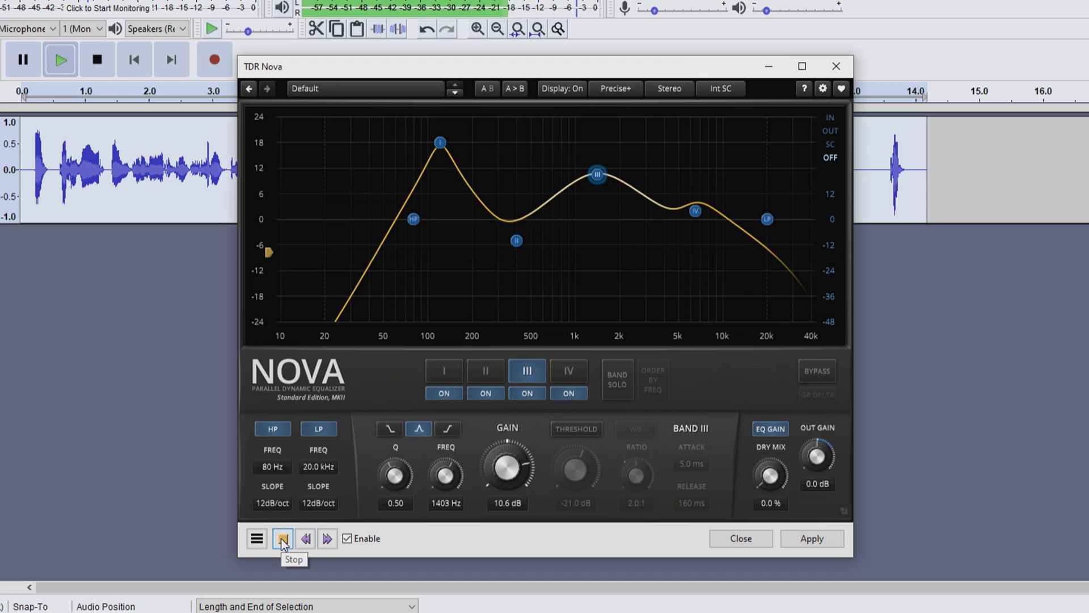
click(283, 540)
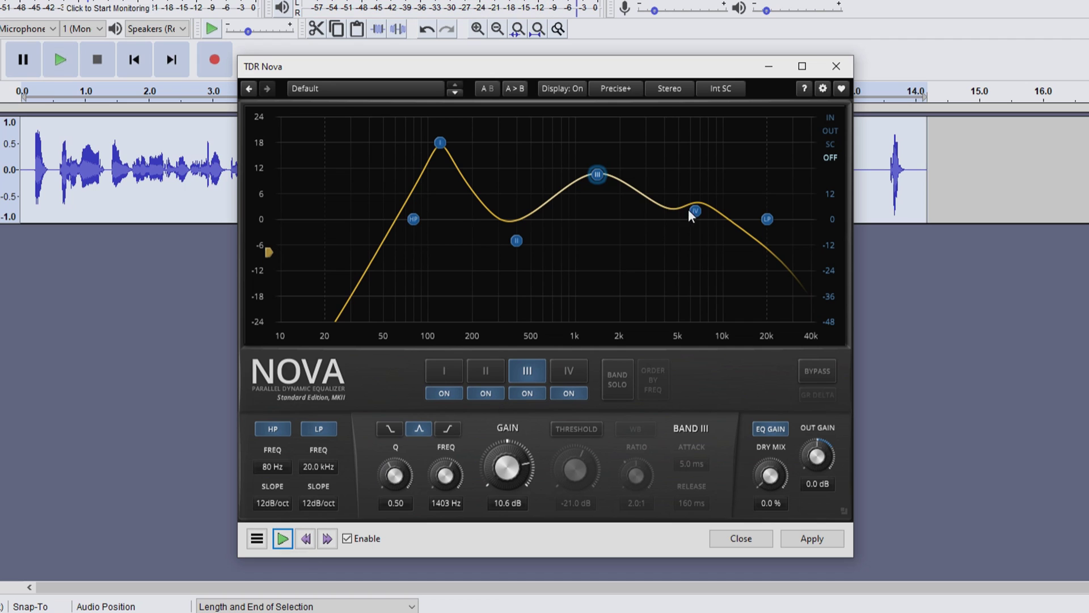
- Boost band IV to about 18 dB at 5.4 kHz, then reload the Crisp & Full preset file
drag(689, 210, 684, 101)
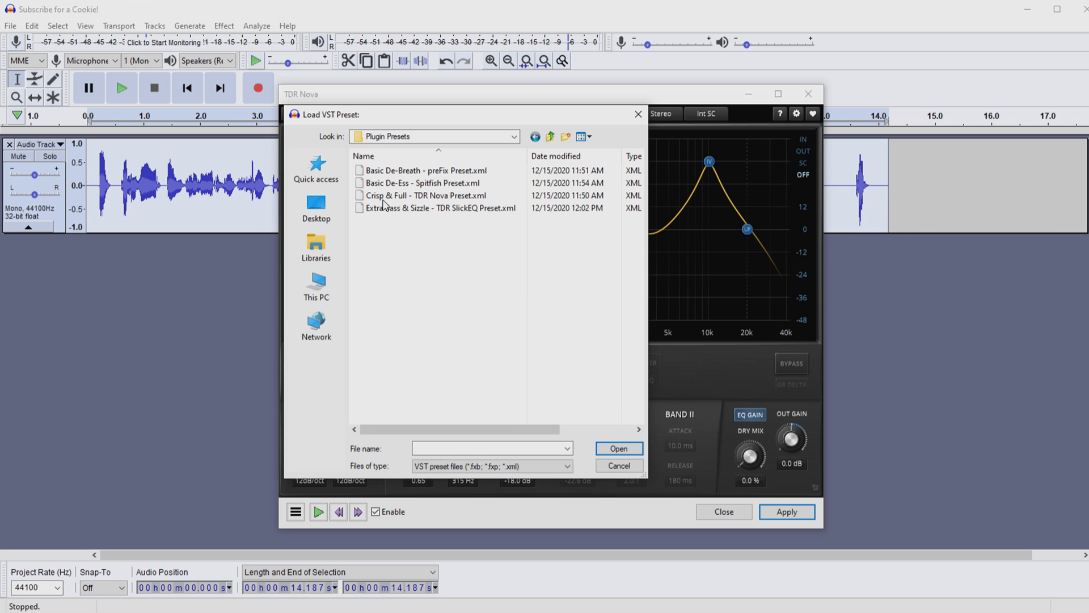
click(446, 196)
double_click(444, 196)
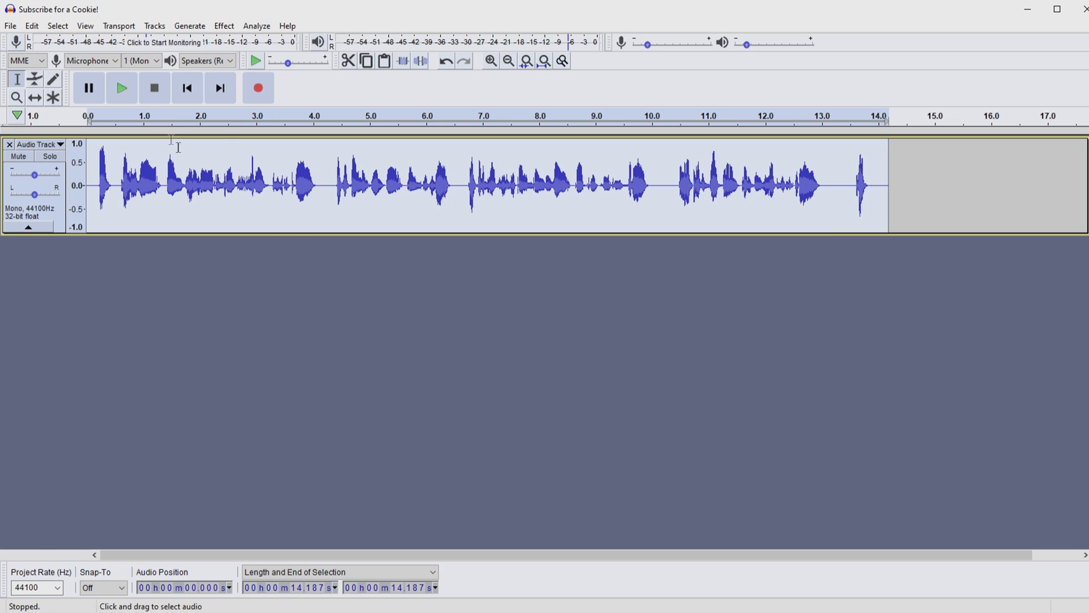
- Play back the voice track to audition the Nova equalization
click(114, 89)
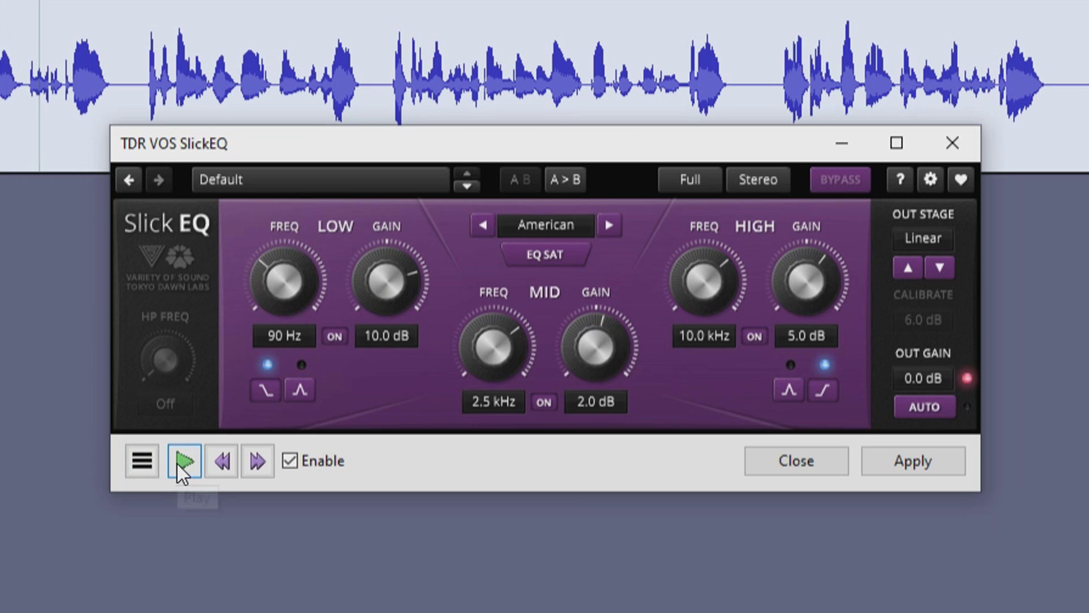
- Raise SlickEQ mid gain to 3.4 dB, then load Extra Bass & Sizzle, apply it and close
drag(606, 360, 605, 345)
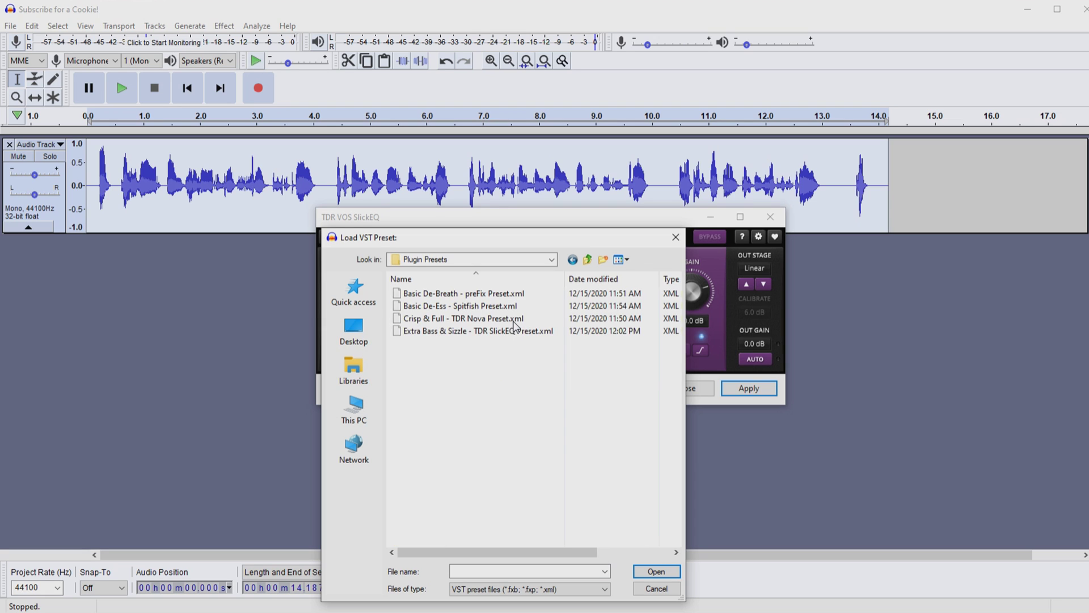
double_click(501, 332)
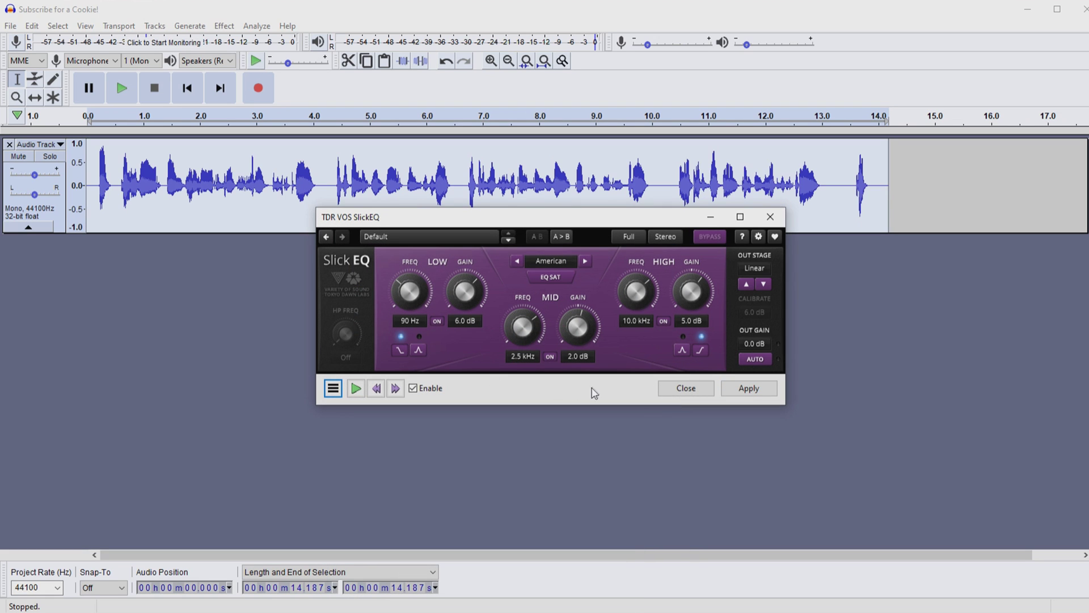
click(748, 387)
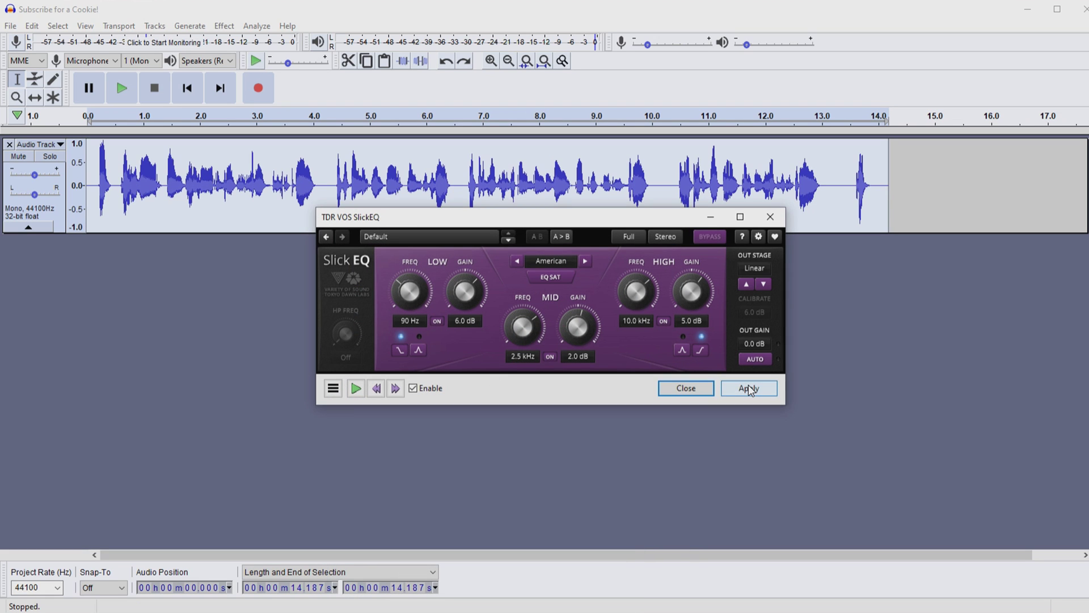
click(684, 390)
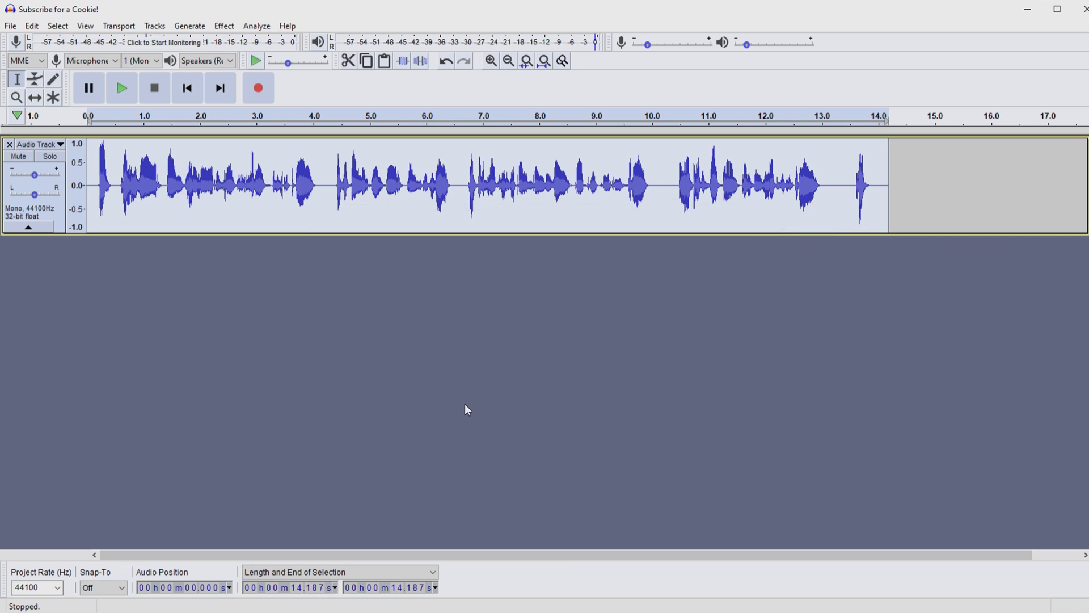
click(121, 88)
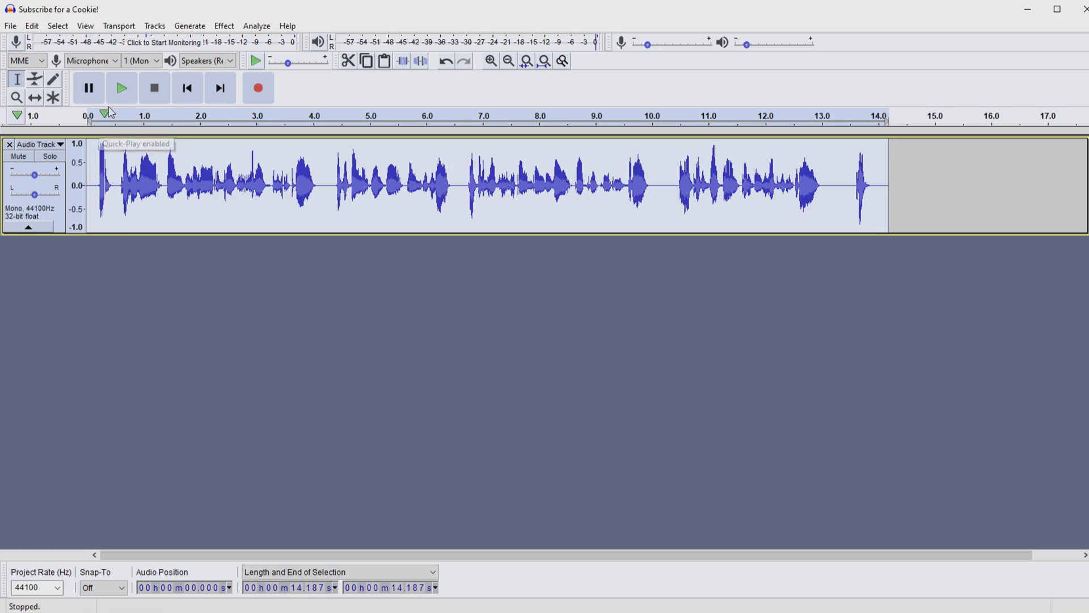
- Play the de-essed, equalized speech track again
click(121, 89)
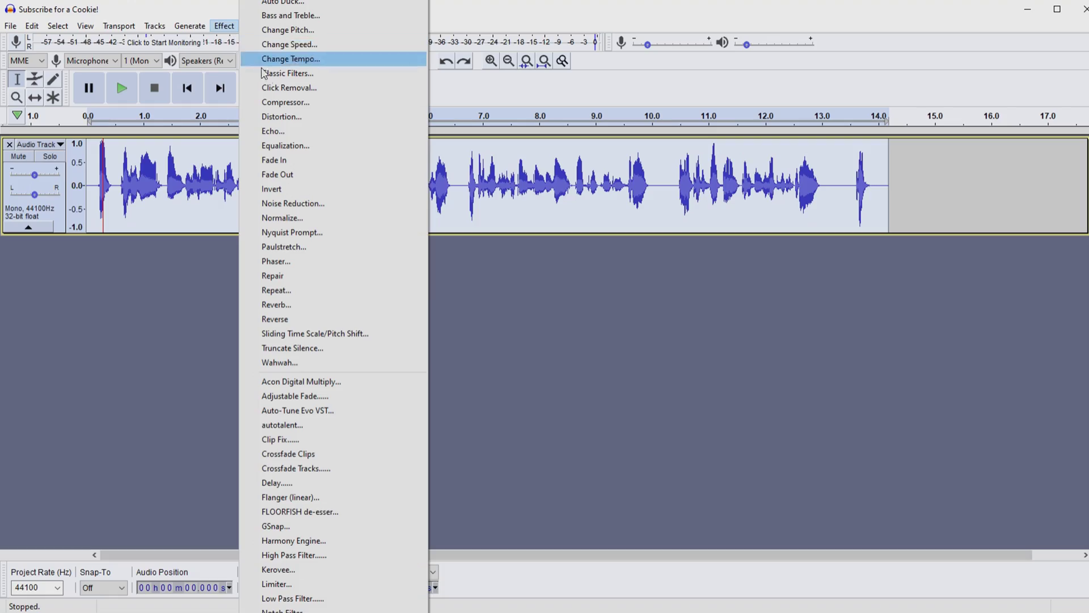
- Open Amplify from the Effect menu, which proposes 0.443 dB gain to a 0.0 dB peak
click(272, 101)
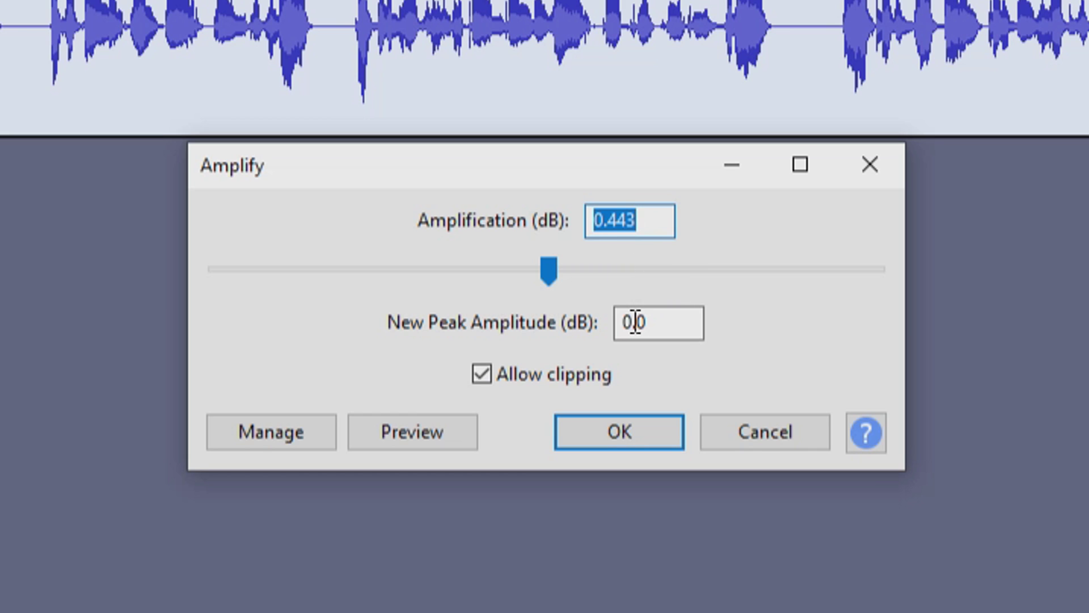
- Apply 0 dB amplify and the -35 dB, 8:1 compressor, then try lower ratios without reapplying
click(597, 429)
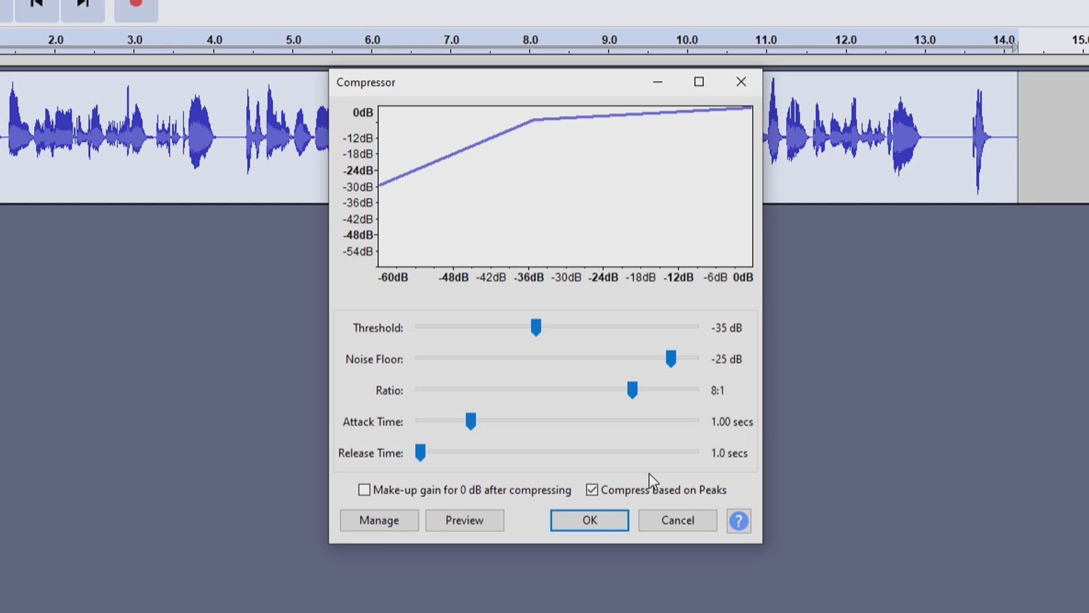
click(599, 516)
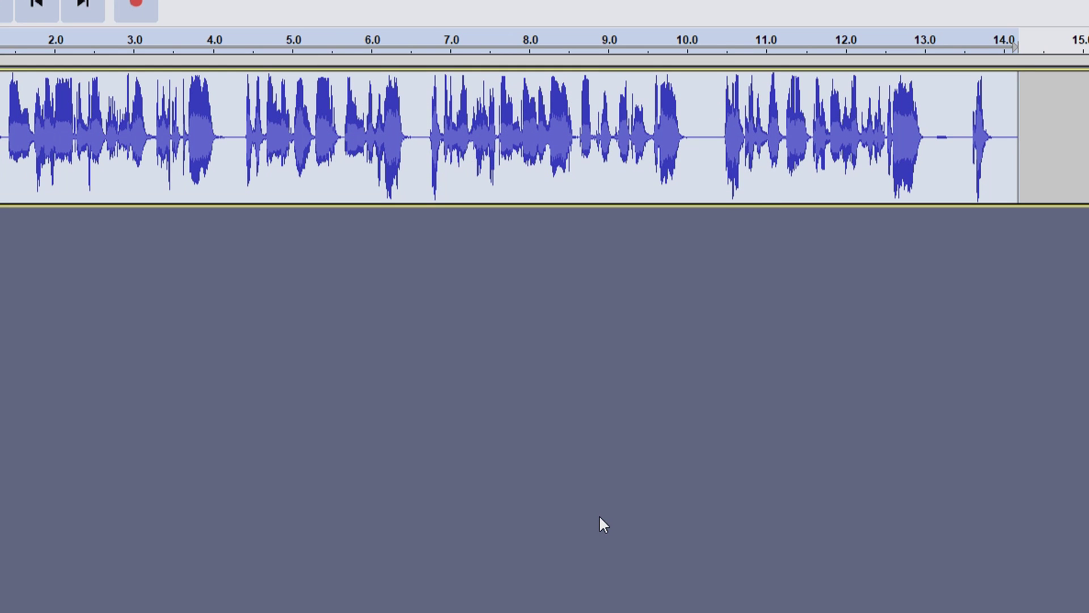
click(204, 3)
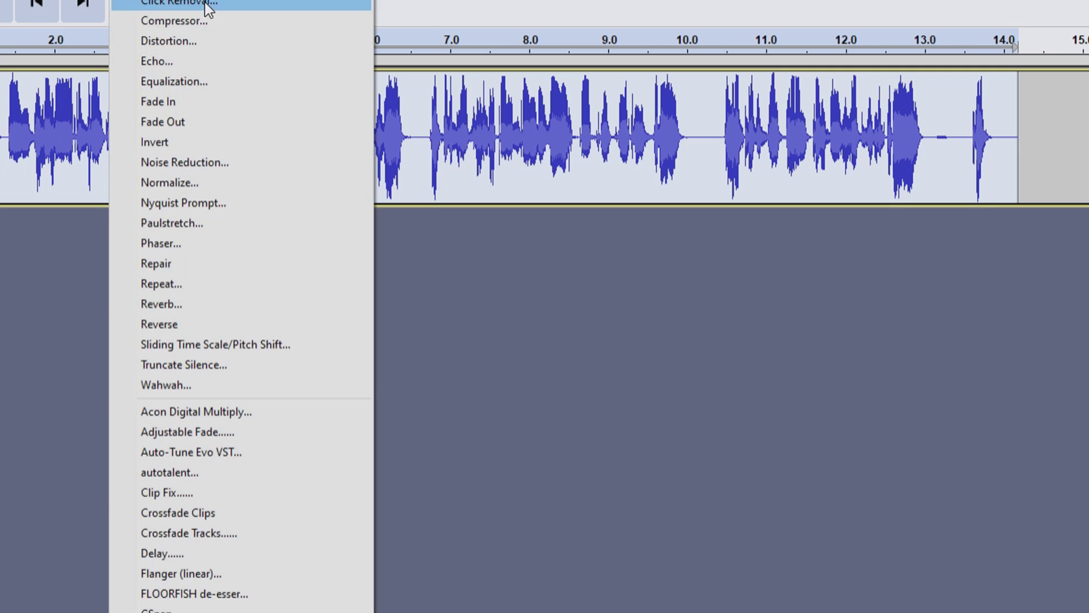
click(201, 15)
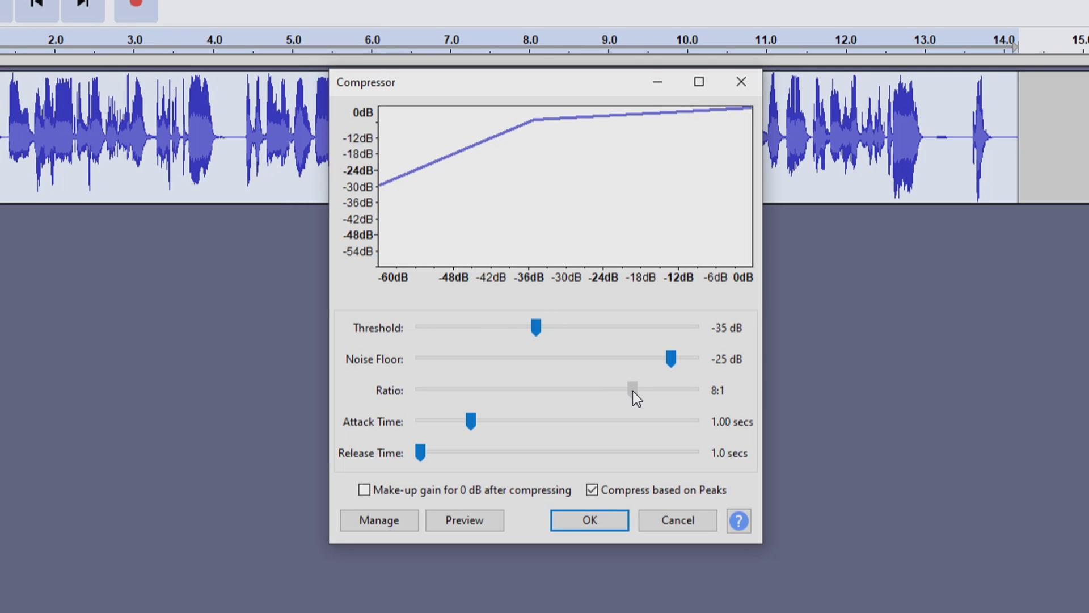
drag(632, 390, 541, 408)
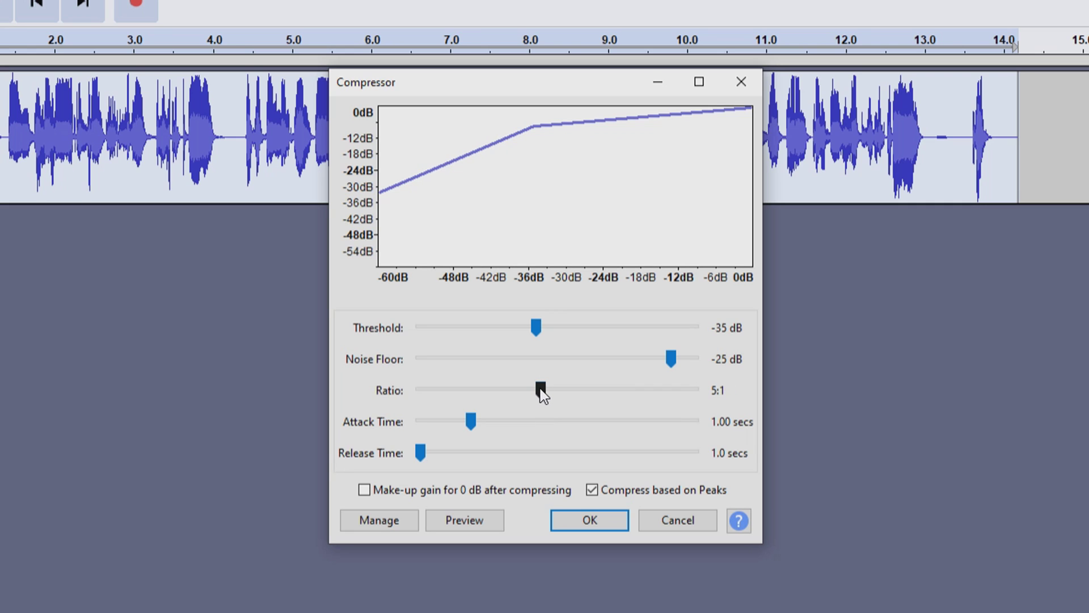
drag(541, 390, 477, 400)
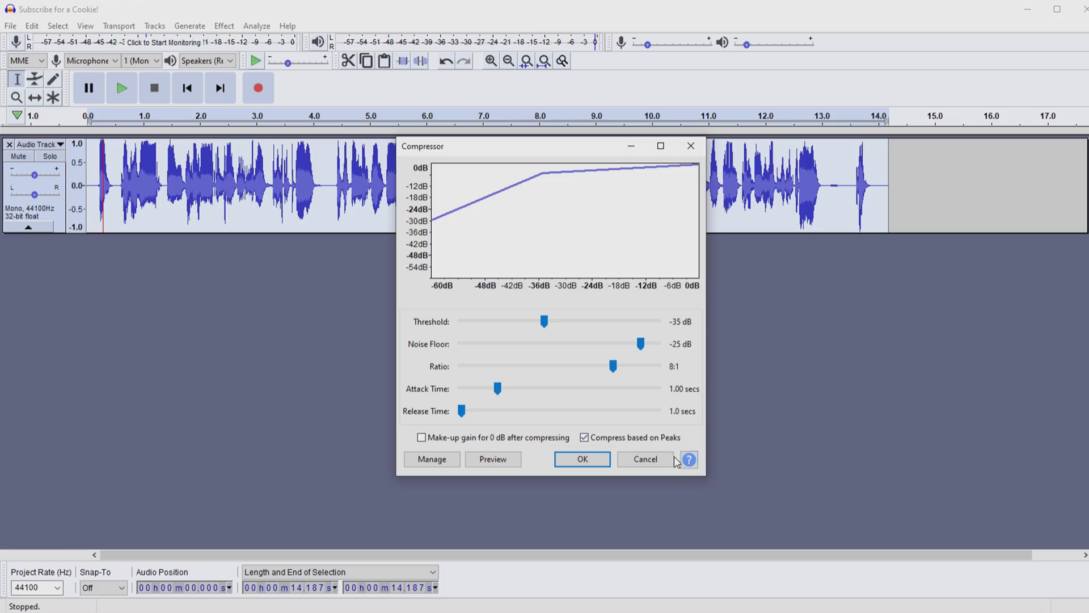
click(666, 456)
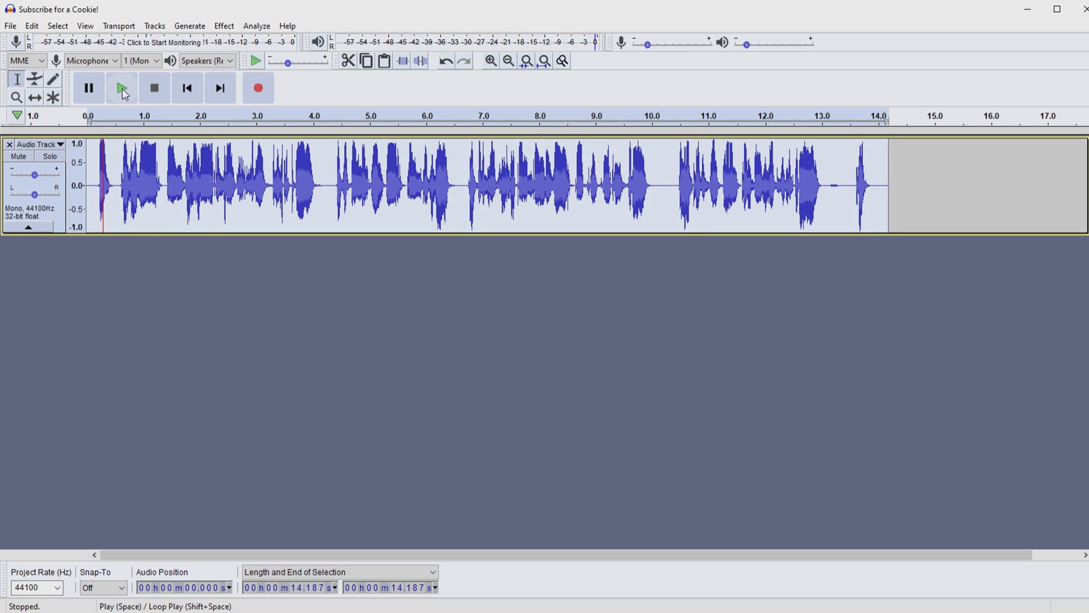
- Play the amplified, compressed speech track from the beginning
click(121, 88)
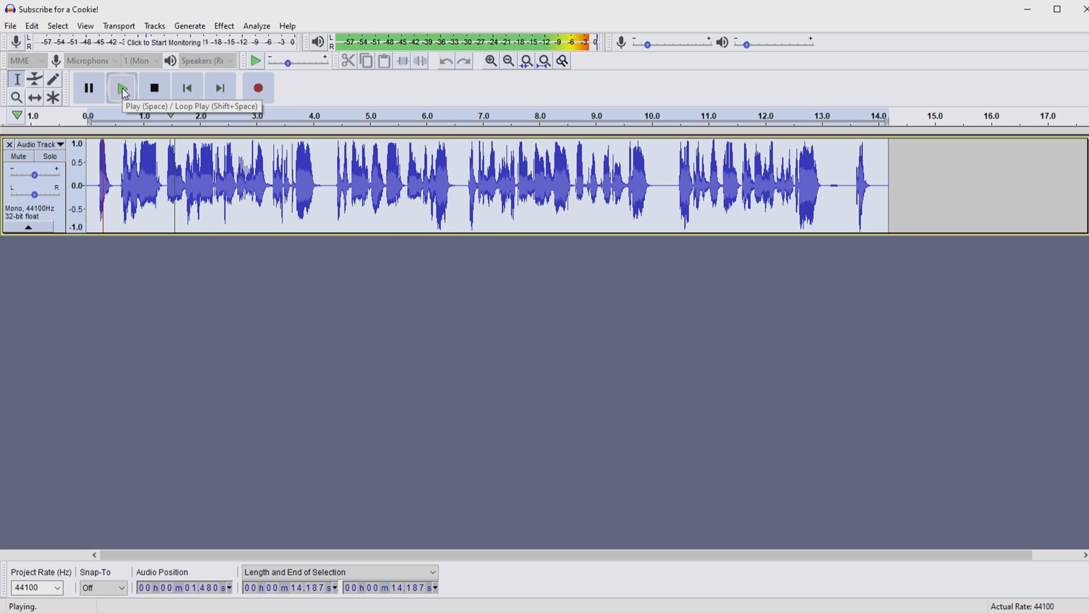